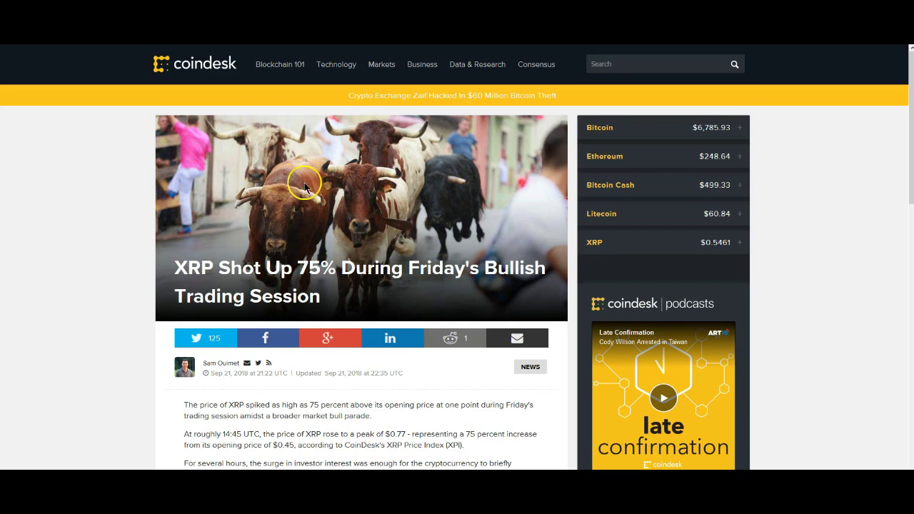
scroll(41, 361, "down", 3)
scroll(75, 330, "down", 1)
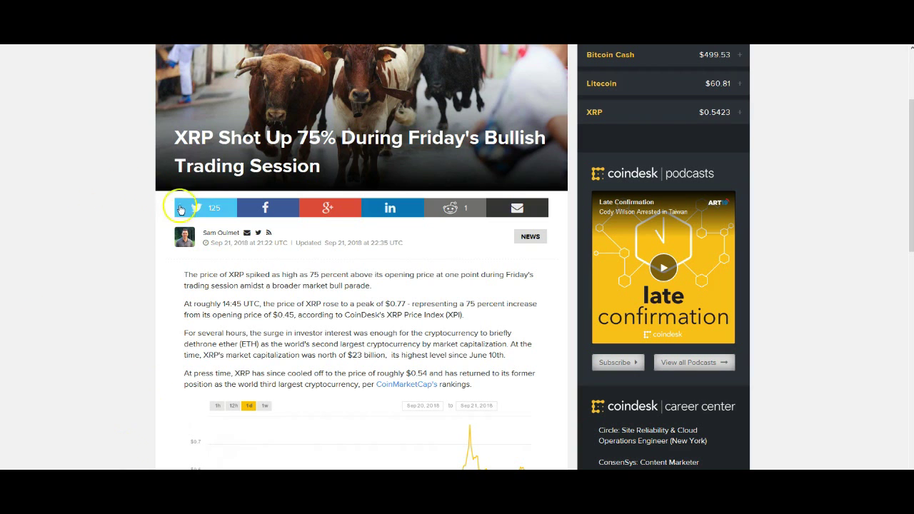
scroll(148, 191, "up", 1)
scroll(148, 193, "up", 1)
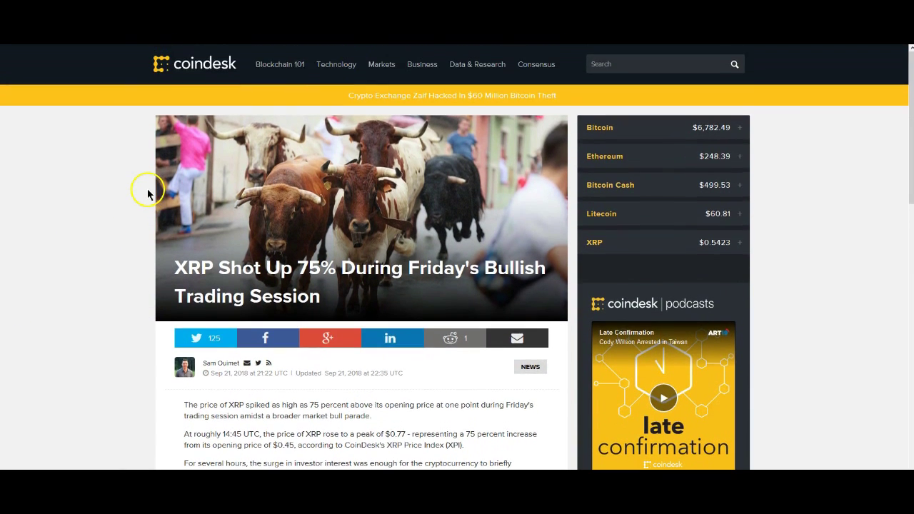
scroll(146, 194, "down", 1)
scroll(144, 195, "up", 1)
scroll(65, 331, "down", 1)
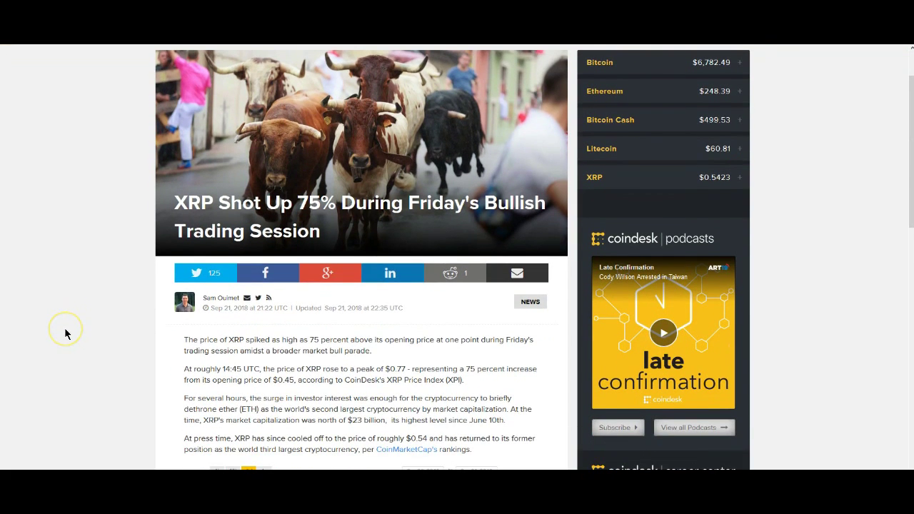
scroll(64, 332, "down", 2)
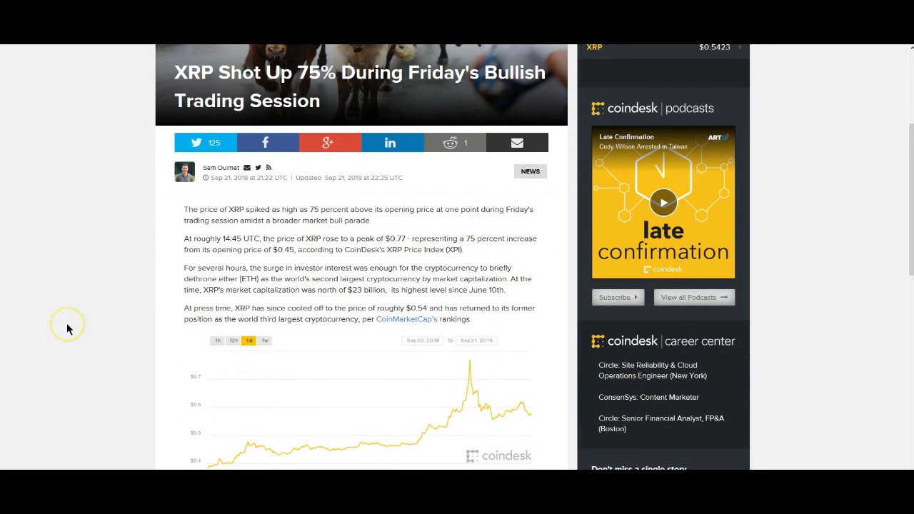
scroll(67, 329, "down", 1)
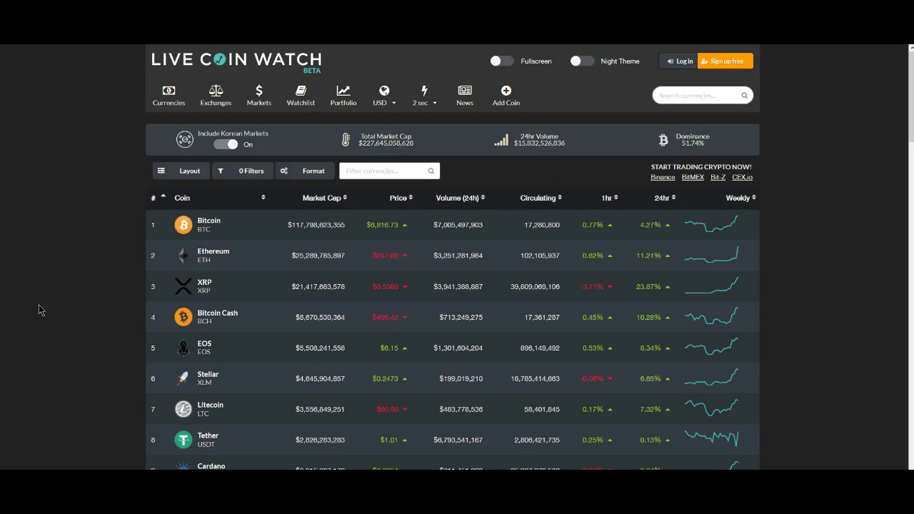
Step: Open the Live Coin Watch currency rankings and find XRP in third place, up 25.79%
left_click(200, 264)
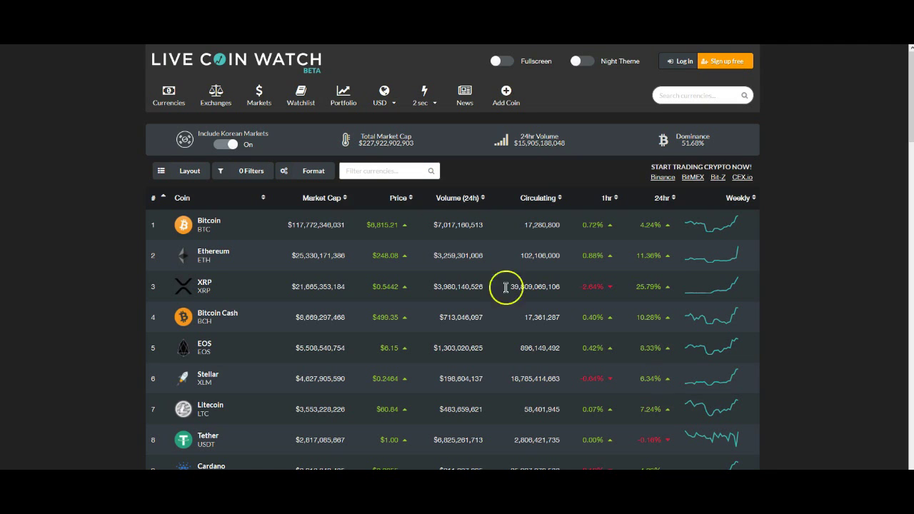
scroll(492, 259, "down", 3)
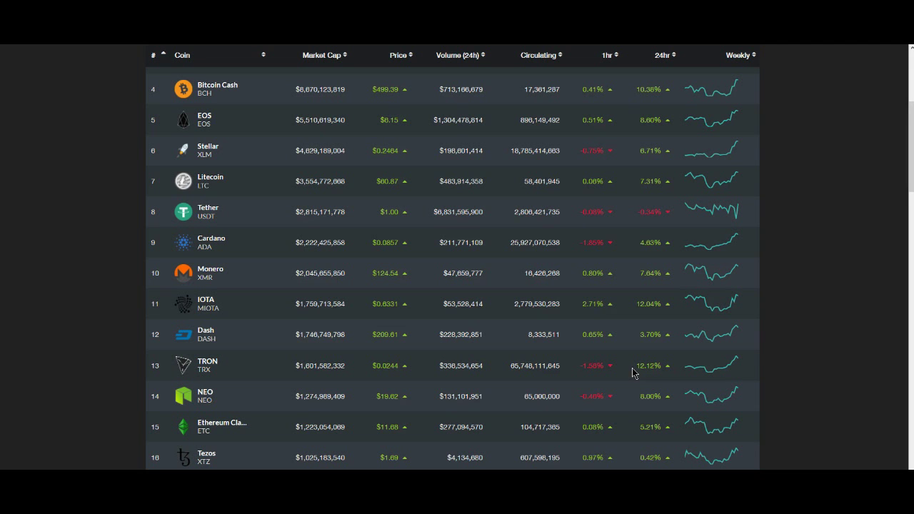
scroll(493, 378, "up", 1)
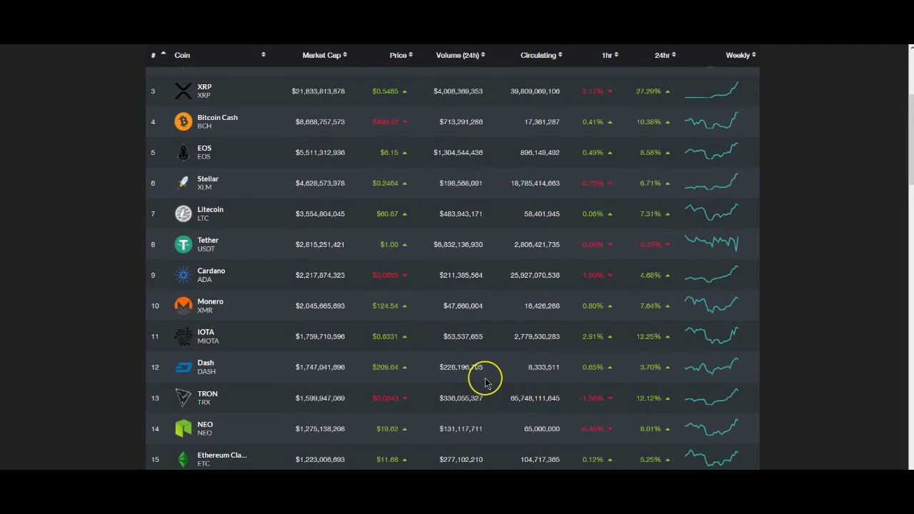
scroll(485, 382, "up", 3)
scroll(485, 382, "up", 1)
scroll(485, 380, "down", 2)
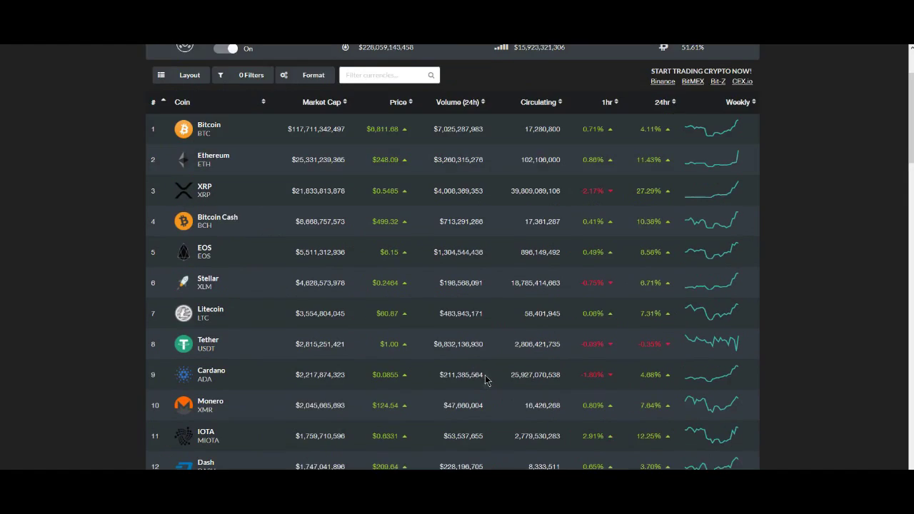
scroll(465, 364, "down", 2)
scroll(419, 337, "down", 2)
scroll(373, 364, "down", 1)
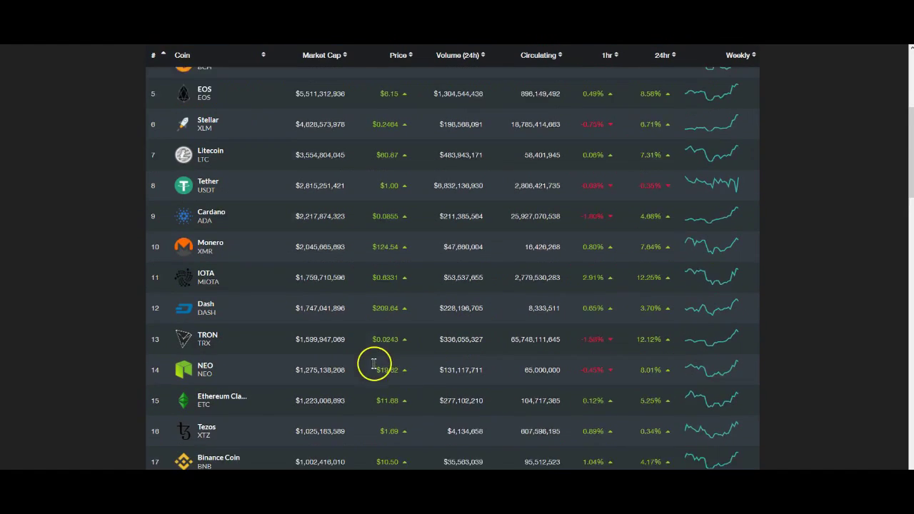
scroll(373, 368, "down", 1)
scroll(414, 246, "up", 5)
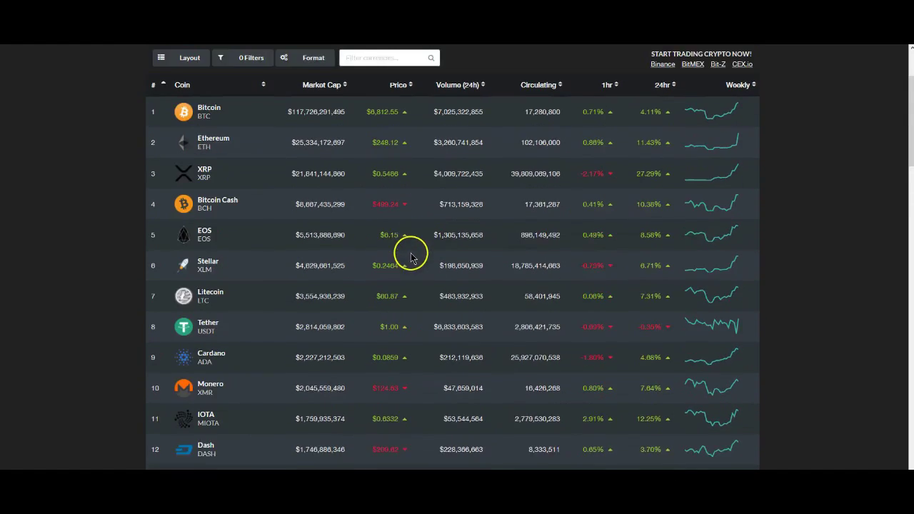
scroll(410, 257, "down", 1)
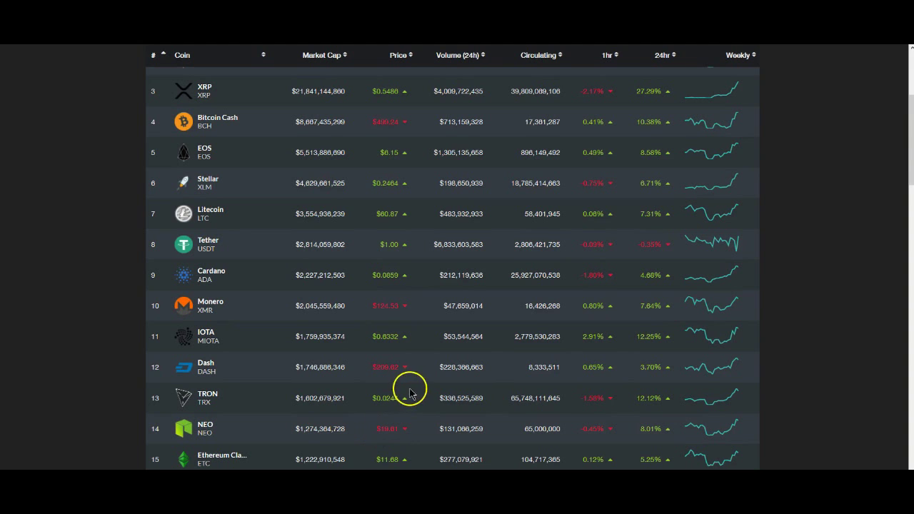
scroll(424, 393, "up", 3)
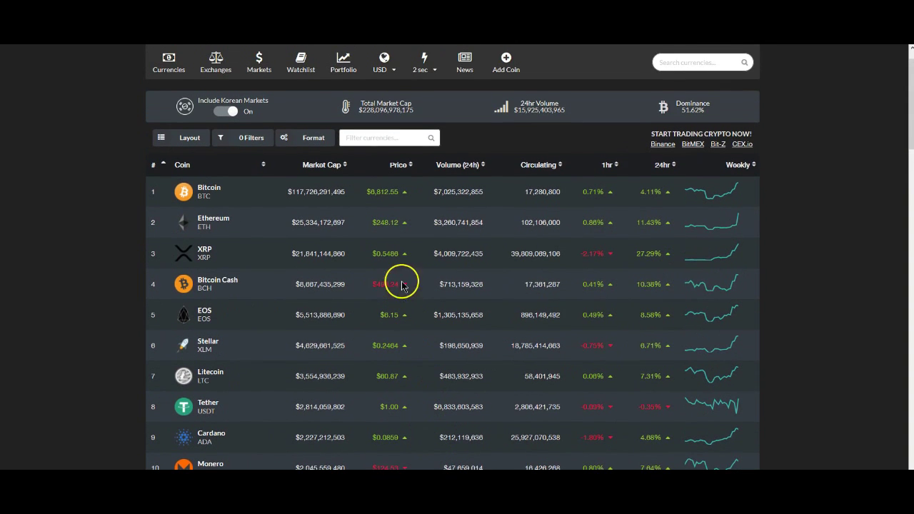